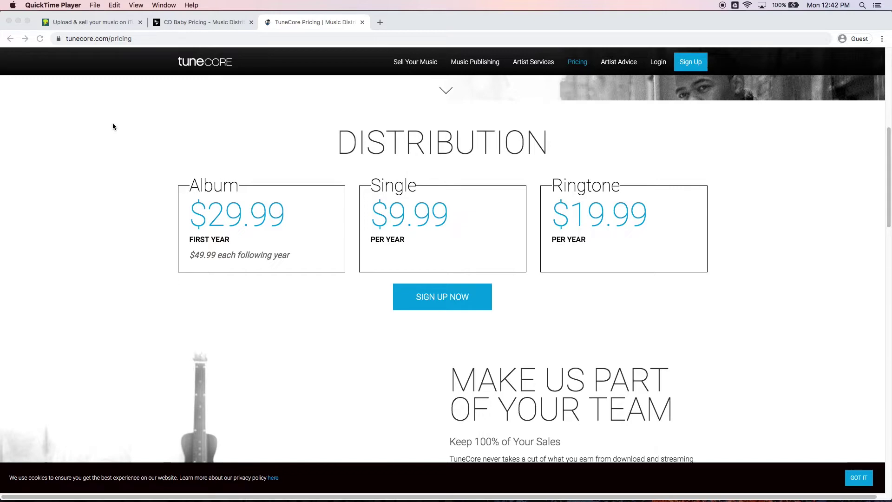
- Compare DistroKid's $19.99 unlimited-upload price with the CD Baby and TuneCore pricing pages
{"action": "left_click", "coordinate": [186, 22]}
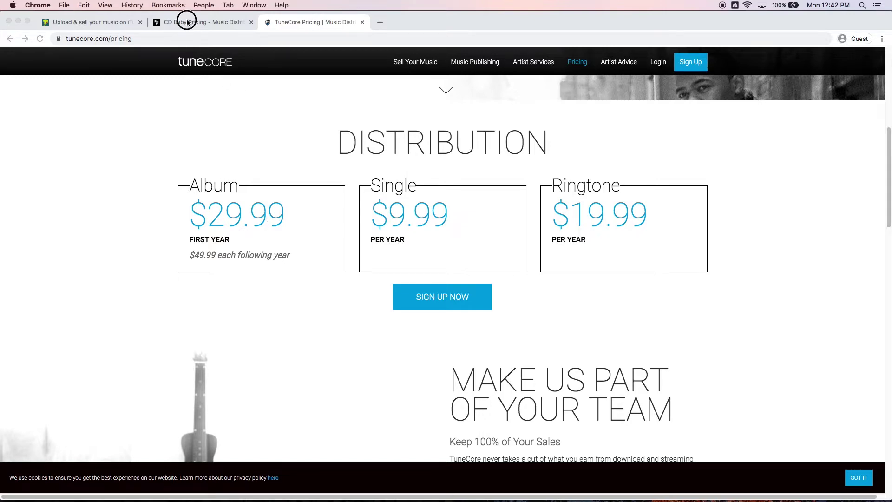
{"action": "left_click", "coordinate": [89, 22]}
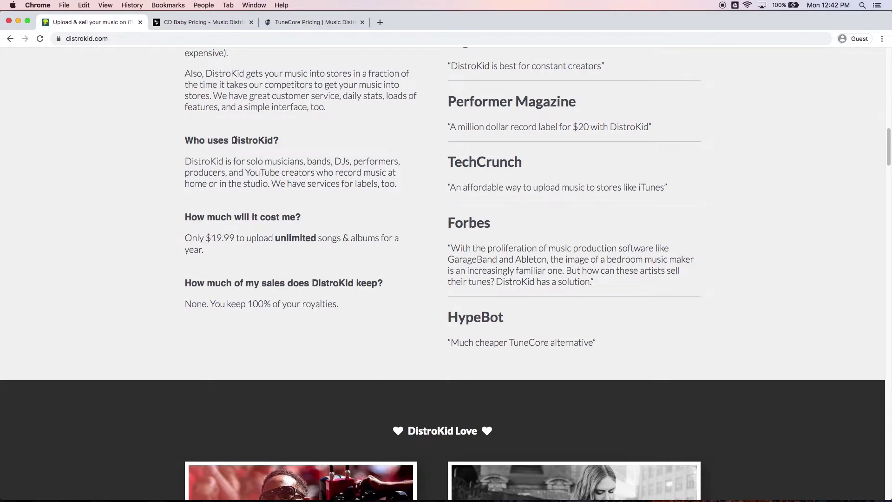
{"action": "left_click_drag", "start_coordinate": [207, 238], "coordinate": [279, 233]}
{"action": "left_click", "coordinate": [284, 238]}
{"action": "left_click", "coordinate": [208, 21]}
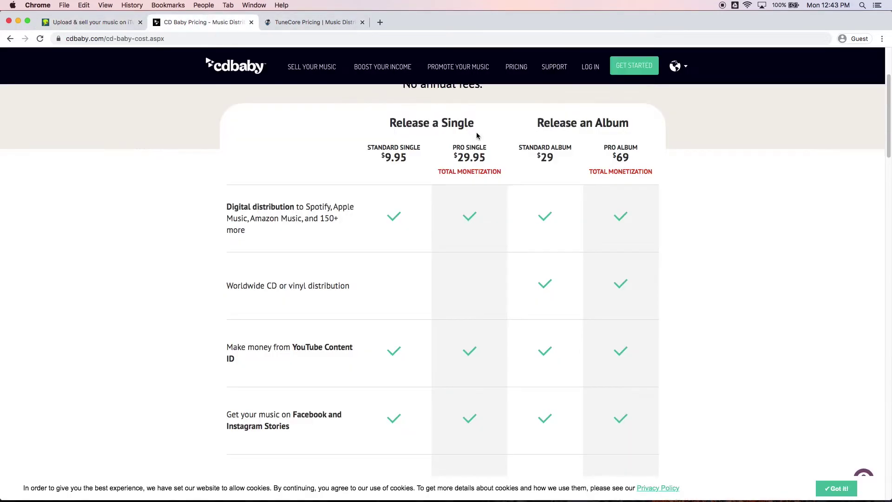
{"action": "left_click", "coordinate": [312, 22]}
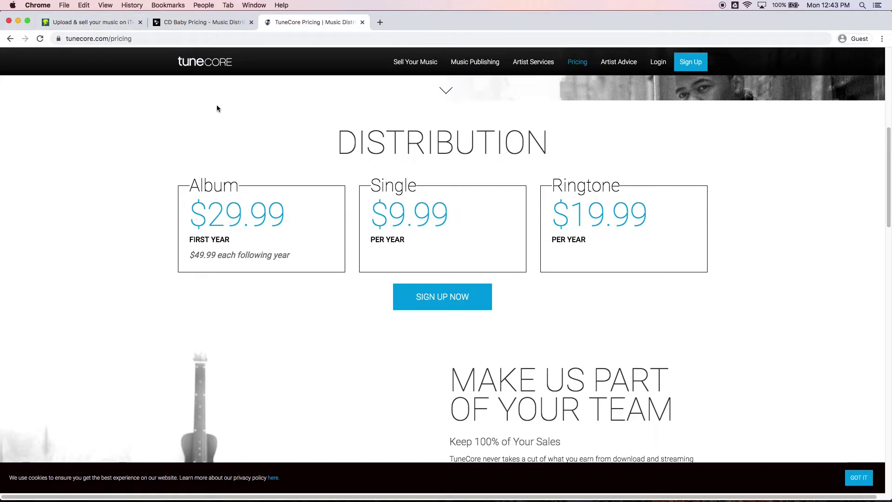
- Close the TuneCore and CD Baby tabs and erase stray letters from the Email field
{"action": "key", "text": "super+w"}
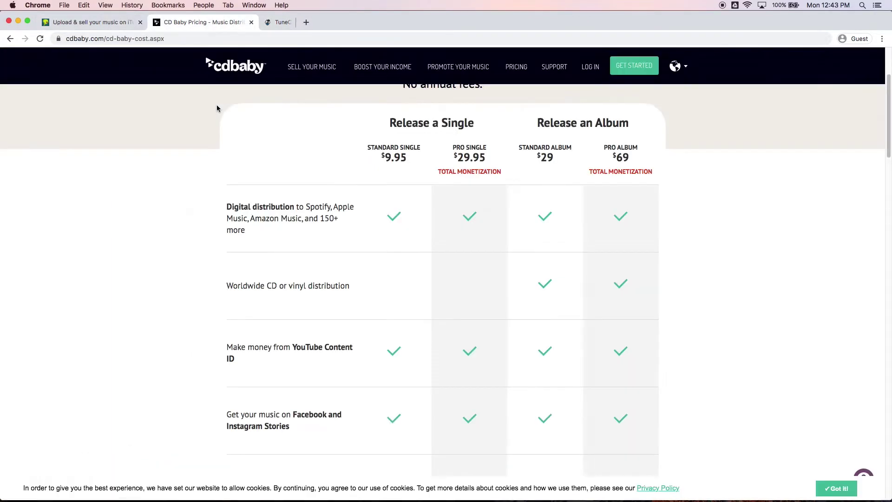
{"action": "key", "text": "super+w"}
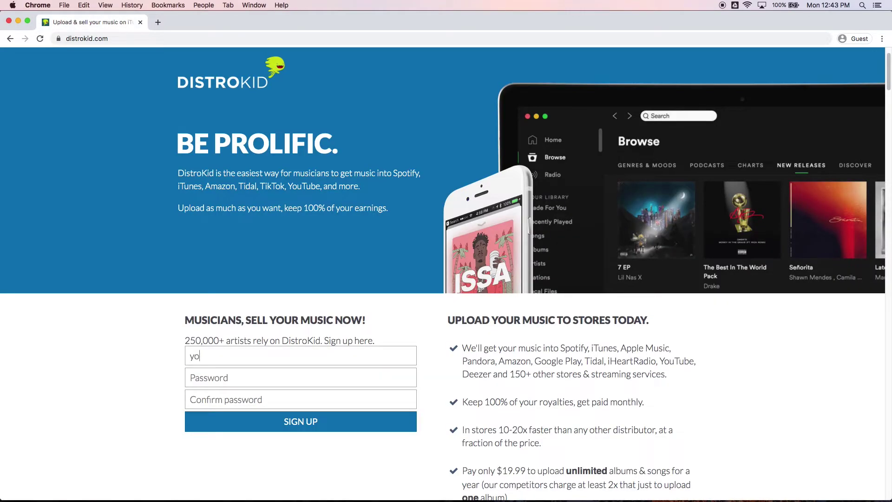
{"action": "key", "text": "BackSpace"}
{"action": "key", "text": "BackSpace"}
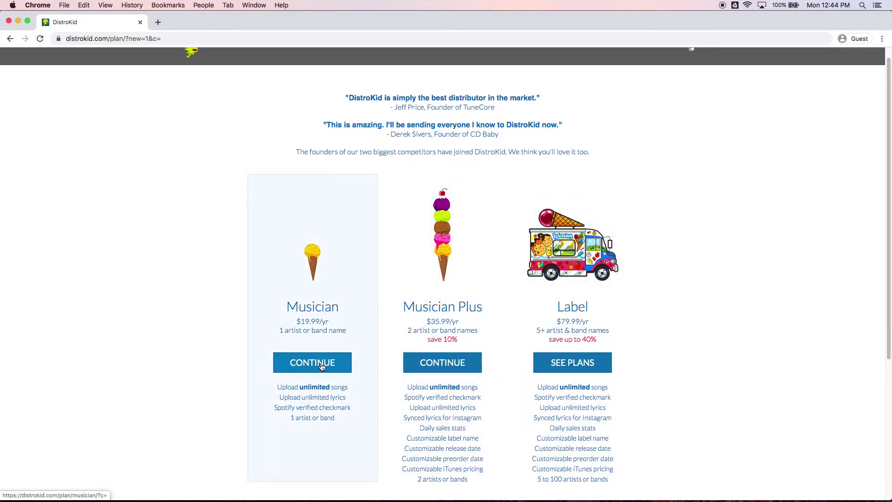
- Choose the $19.99/yr Musician plan and proceed to the account dashboard
{"action": "left_click", "coordinate": [310, 367]}
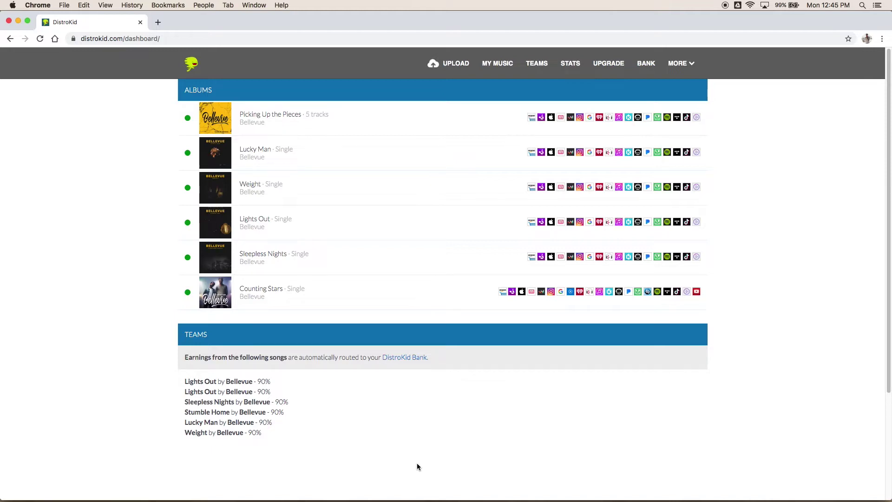
- Review the team-routed songs, then start a new release via UPLOAD
{"action": "left_click_drag", "start_coordinate": [257, 381], "coordinate": [286, 450]}
{"action": "left_click", "coordinate": [276, 445]}
{"action": "left_click", "coordinate": [450, 63]}
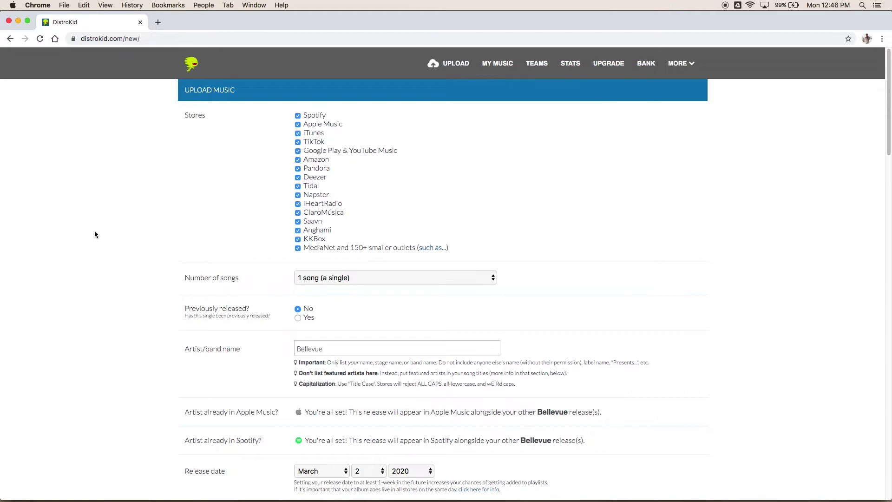
- Keep Number of songs at 1 song so the release stays a single
{"action": "scroll", "coordinate": [94, 234], "scroll_direction": "down", "scroll_amount": 4}
{"action": "left_click", "coordinate": [369, 199]}
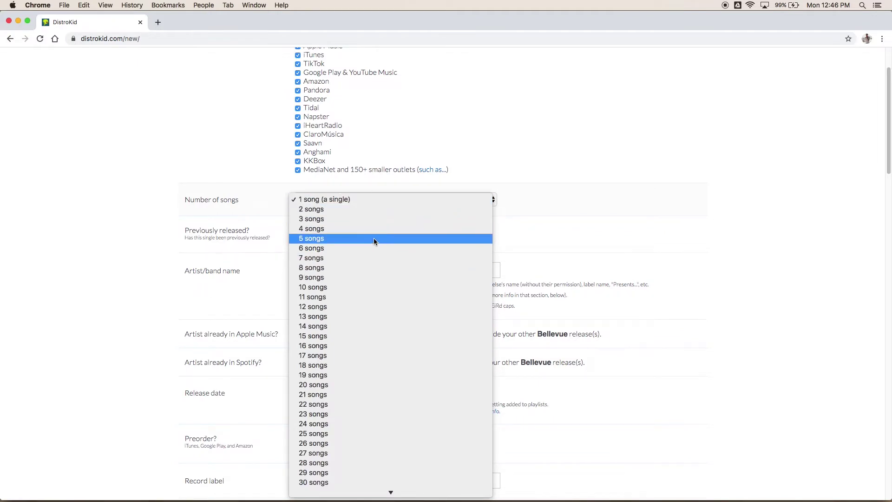
{"action": "left_click", "coordinate": [375, 200]}
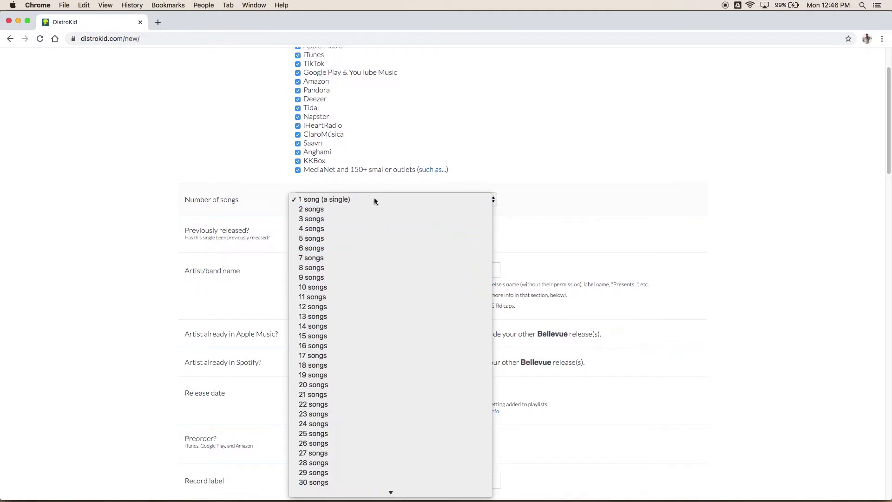
{"action": "scroll", "coordinate": [88, 216], "scroll_direction": "down", "scroll_amount": 1}
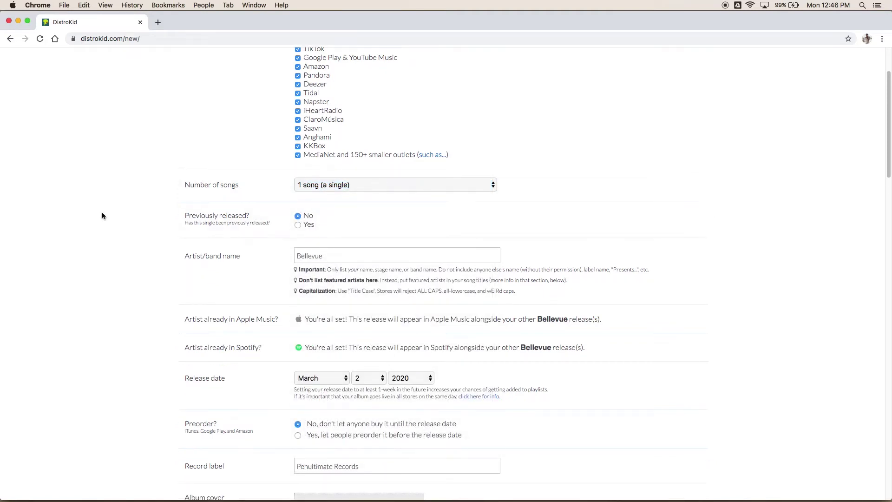
{"action": "scroll", "coordinate": [102, 215], "scroll_direction": "down", "scroll_amount": 1}
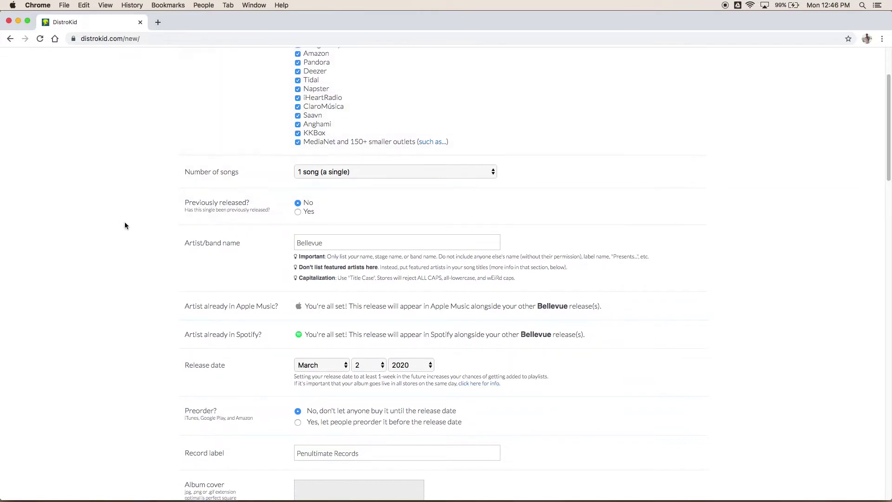
{"action": "scroll", "coordinate": [125, 222], "scroll_direction": "down", "scroll_amount": 5}
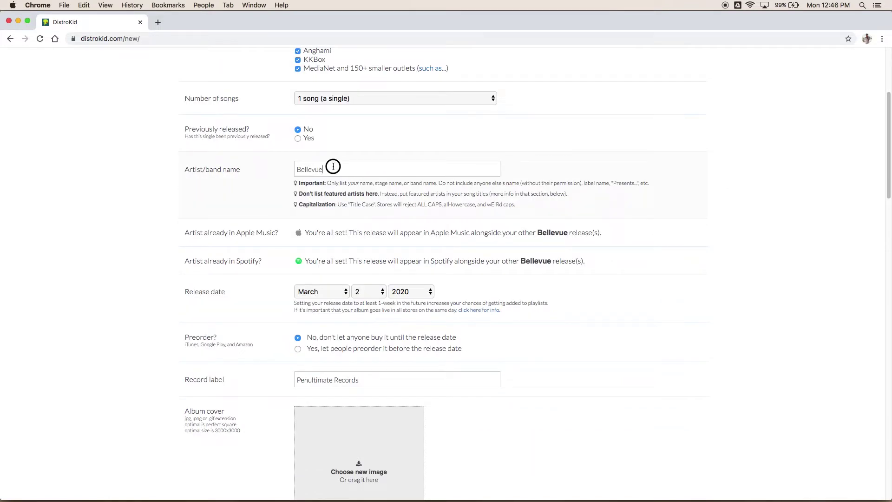
- Replace the artist name Bellevue with My First Band
{"action": "double_click", "coordinate": [302, 168]}
{"action": "type", "text": "My First Band"}
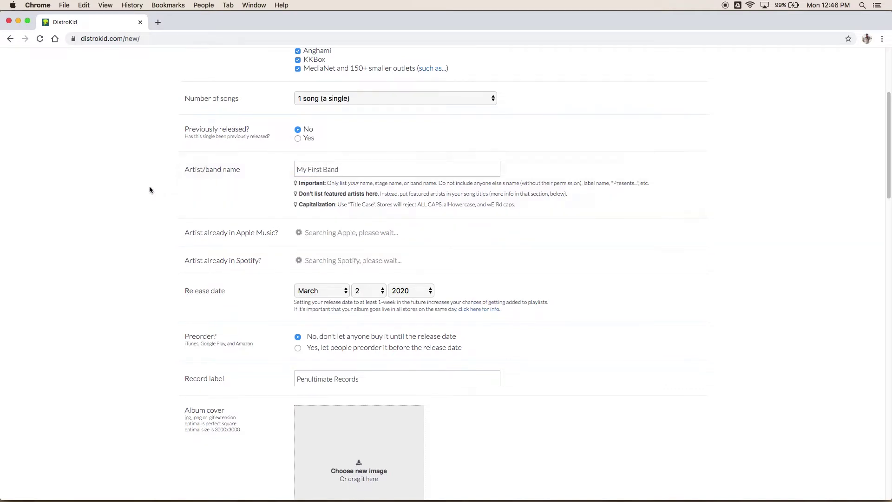
{"action": "scroll", "coordinate": [146, 205], "scroll_direction": "down", "scroll_amount": 5}
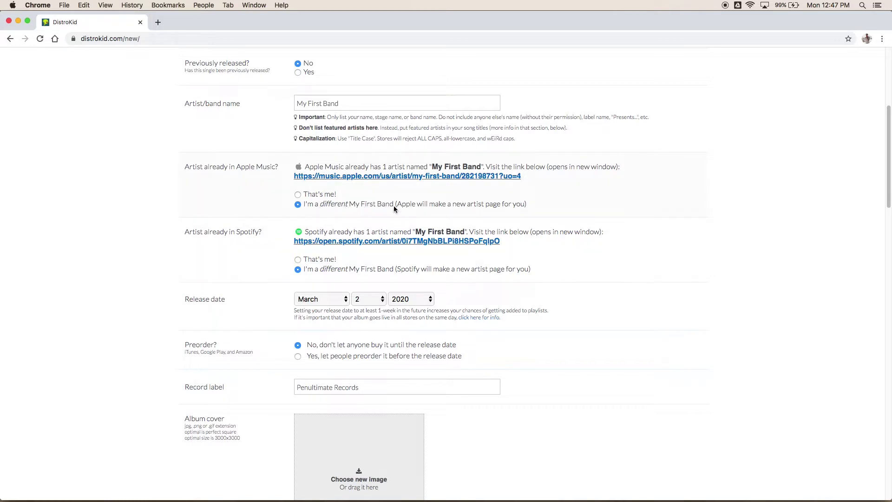
{"action": "scroll", "coordinate": [146, 256], "scroll_direction": "down", "scroll_amount": 8}
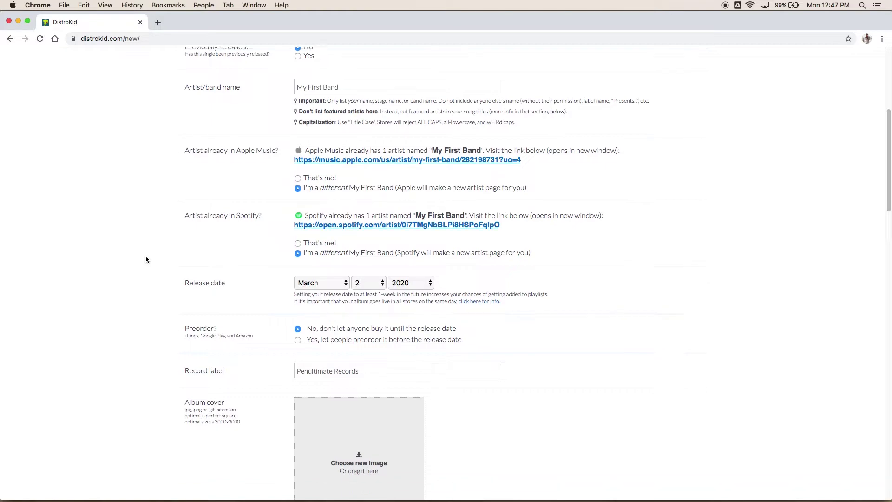
{"action": "scroll", "coordinate": [116, 244], "scroll_direction": "up", "scroll_amount": 4}
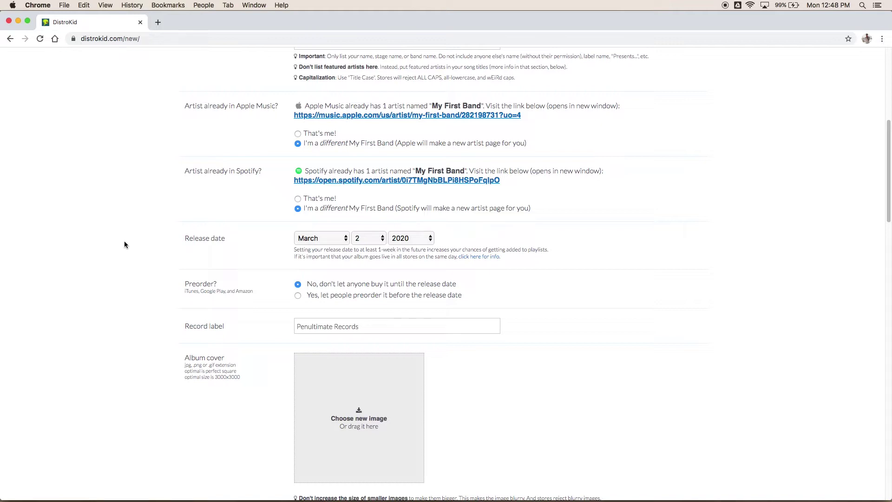
{"action": "left_click", "coordinate": [375, 238]}
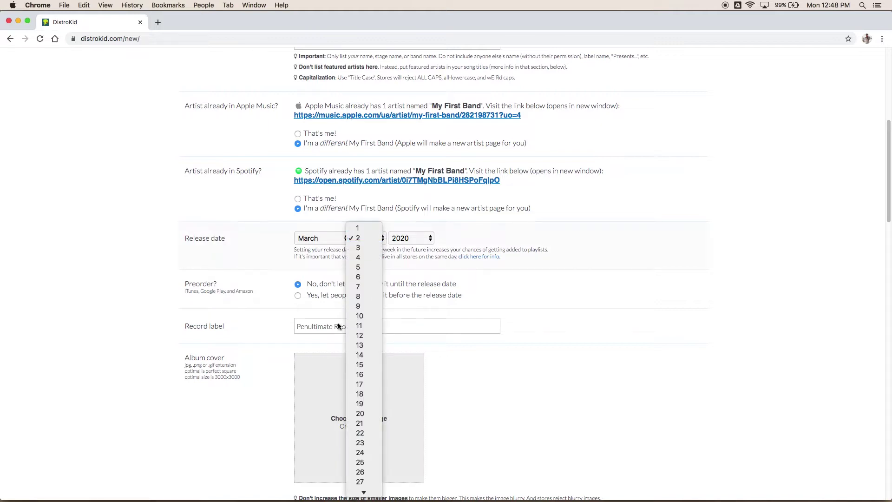
{"action": "left_click", "coordinate": [269, 233]}
{"action": "left_click", "coordinate": [314, 239]}
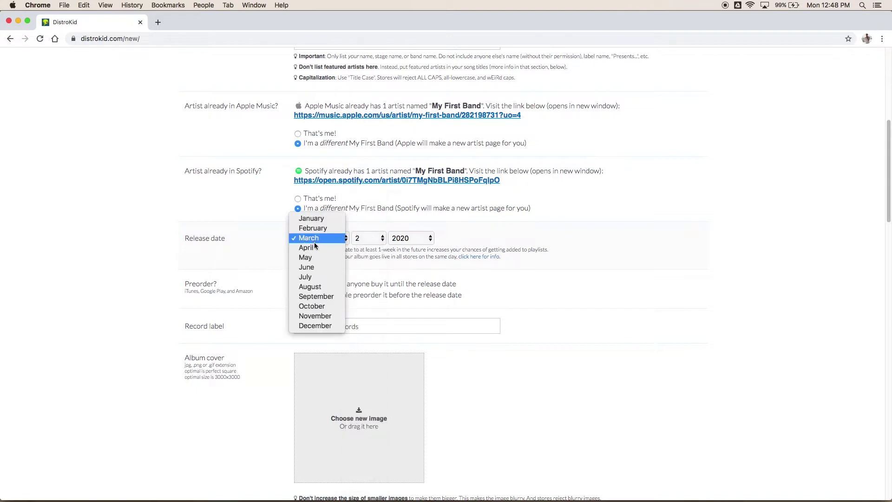
{"action": "left_click", "coordinate": [316, 248]}
{"action": "left_click", "coordinate": [367, 239]}
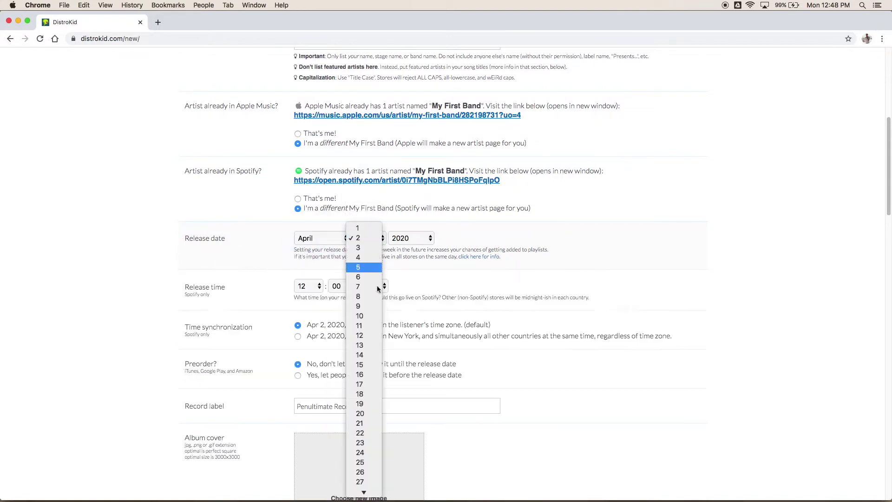
{"action": "left_click", "coordinate": [368, 316]}
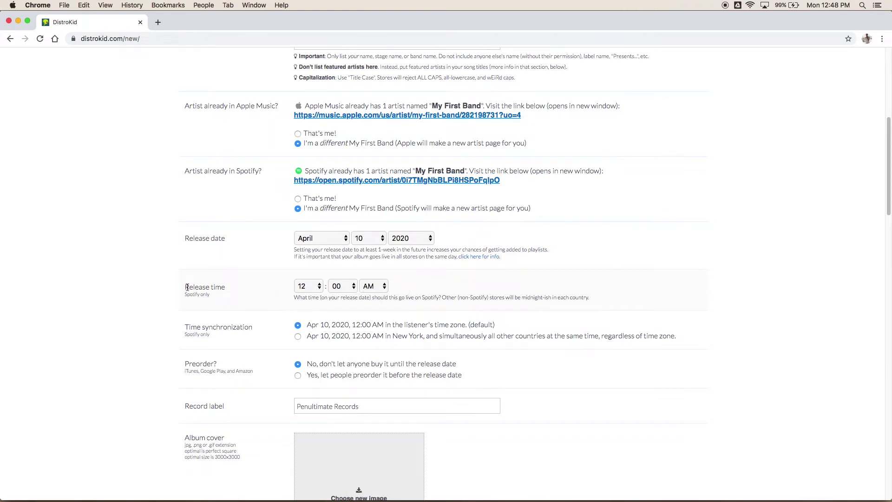
{"action": "scroll", "coordinate": [288, 292], "scroll_direction": "down", "scroll_amount": 2}
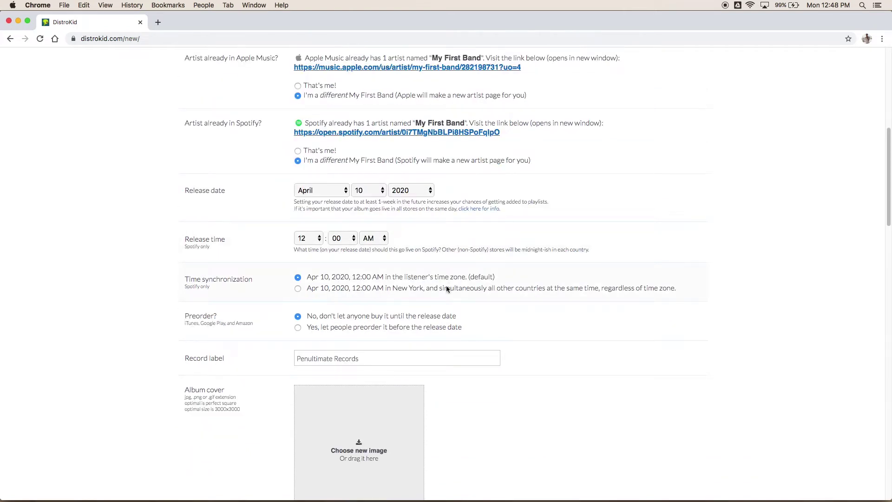
{"action": "left_click", "coordinate": [395, 289]}
{"action": "left_click", "coordinate": [424, 278]}
{"action": "scroll", "coordinate": [117, 311], "scroll_direction": "down", "scroll_amount": 3}
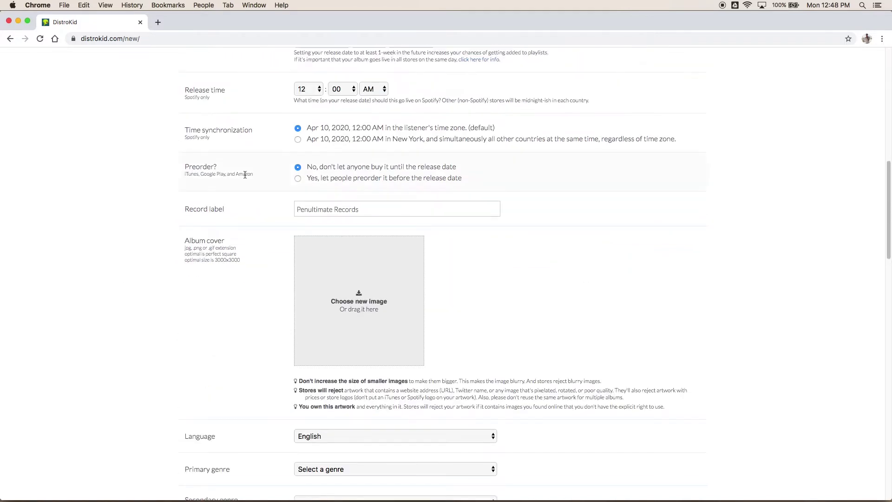
- Enable preorders with the pre-order start day set to 6 (March 6, 2020)
{"action": "left_click", "coordinate": [298, 179]}
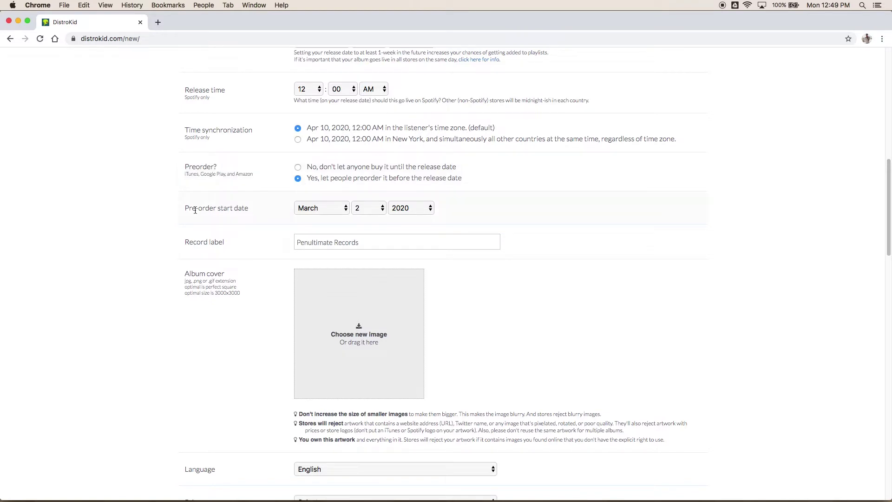
{"action": "left_click", "coordinate": [371, 209]}
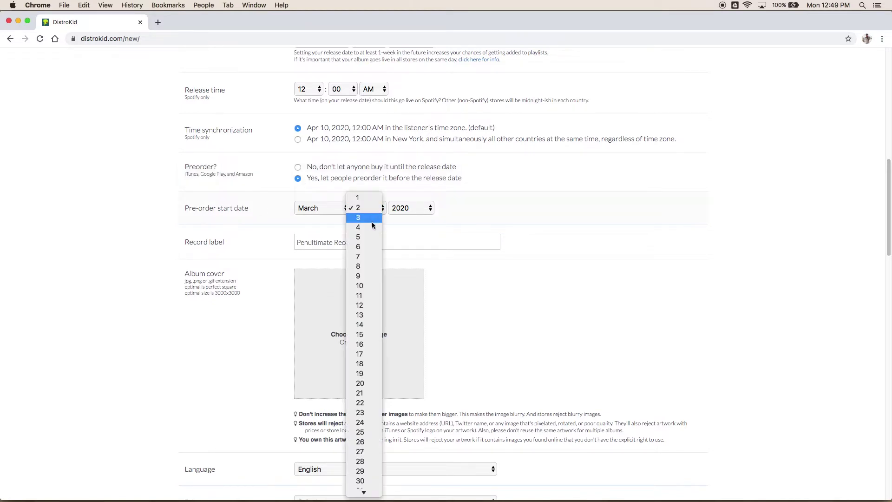
{"action": "left_click", "coordinate": [370, 247]}
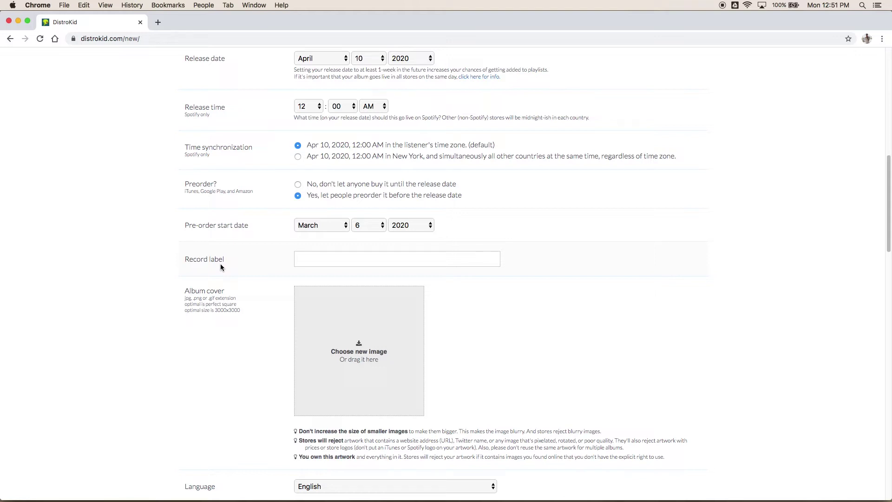
- Enter My First Band as record label and upload the yellow Bellevue album cover image
{"action": "left_click", "coordinate": [305, 257]}
{"action": "type", "text": "My First Band"}
{"action": "scroll", "coordinate": [190, 216], "scroll_direction": "down", "scroll_amount": 5}
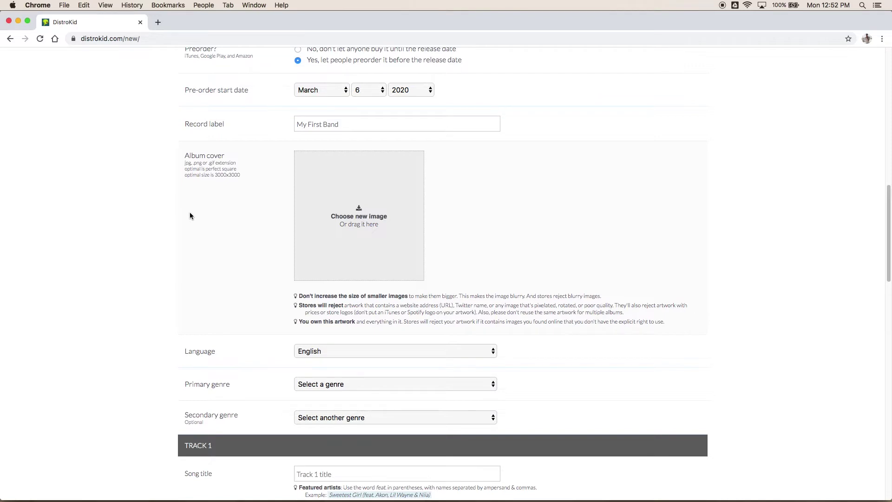
{"action": "double_click", "coordinate": [233, 173]}
{"action": "left_click", "coordinate": [230, 206]}
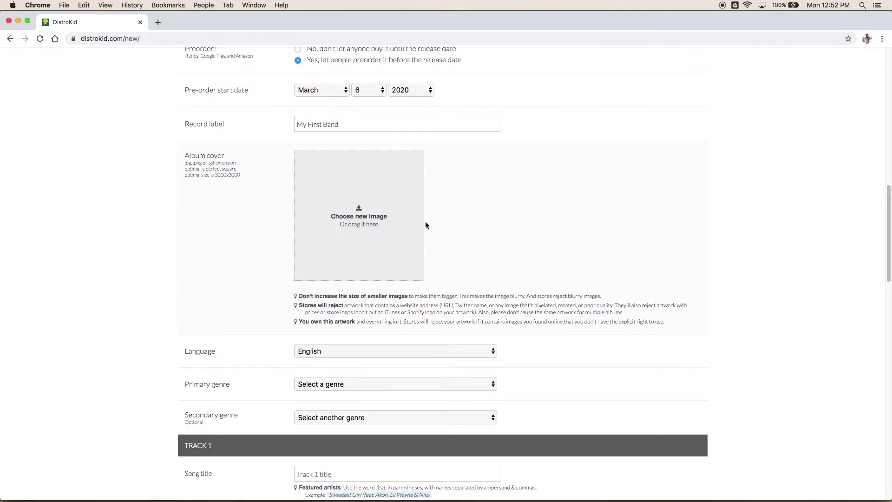
{"action": "left_click", "coordinate": [383, 225]}
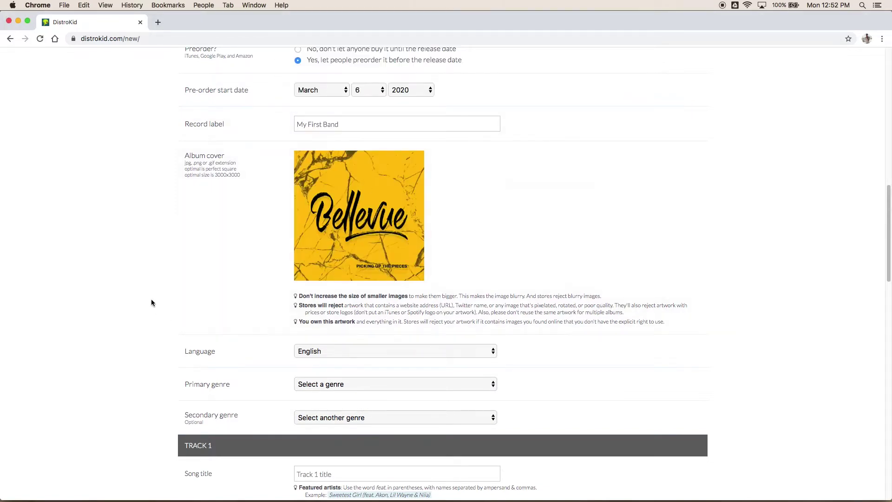
{"action": "scroll", "coordinate": [242, 204], "scroll_direction": "down", "scroll_amount": 3}
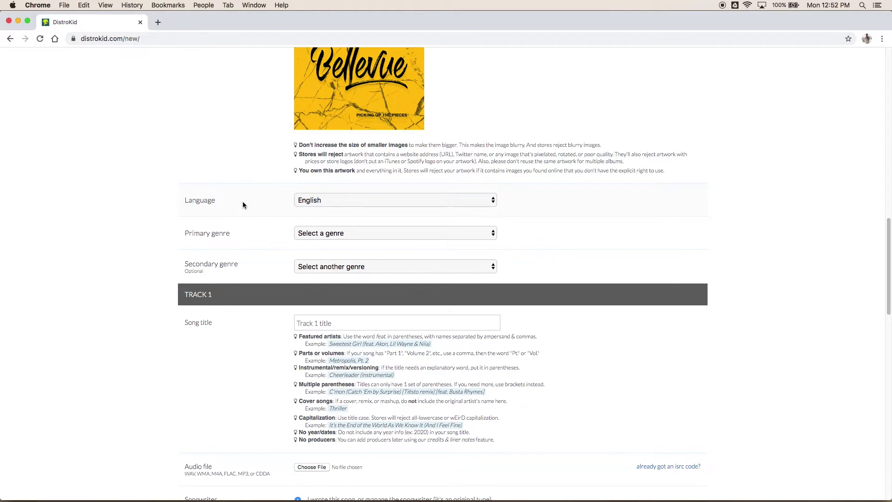
- Keep English as language, with Rock as primary genre and Pop as secondary
{"action": "left_click", "coordinate": [331, 205]}
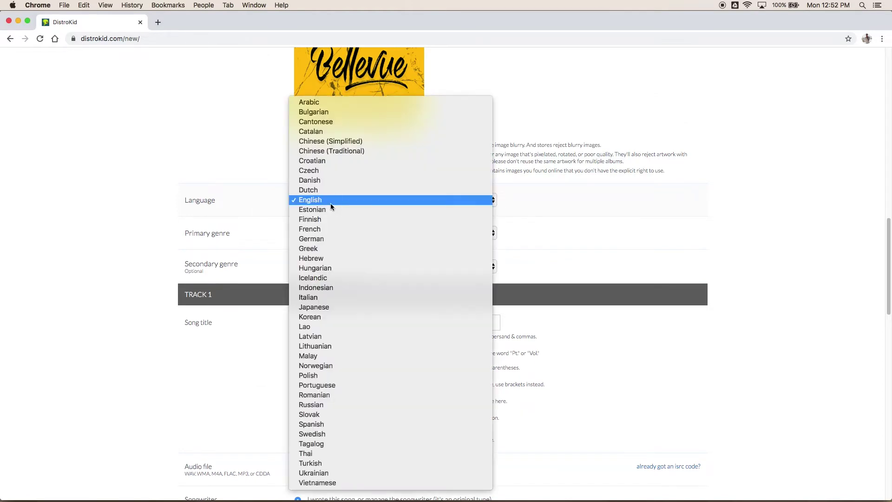
{"action": "left_click", "coordinate": [331, 199]}
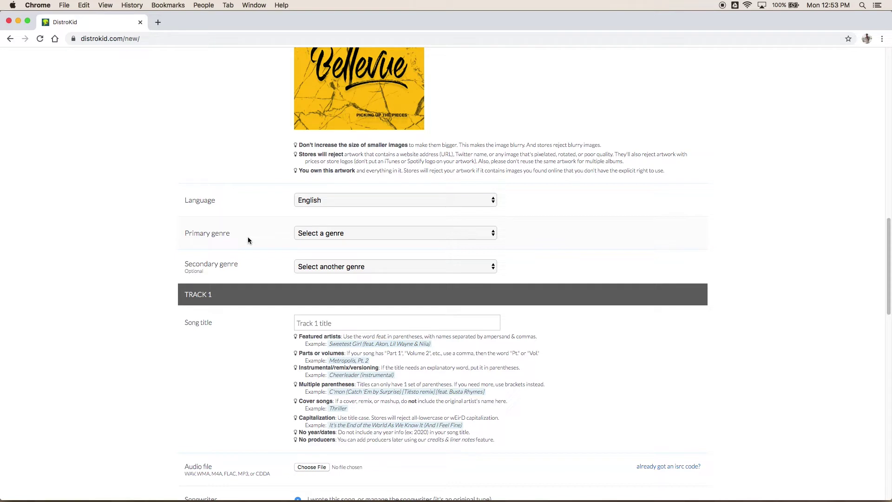
{"action": "left_click", "coordinate": [363, 235]}
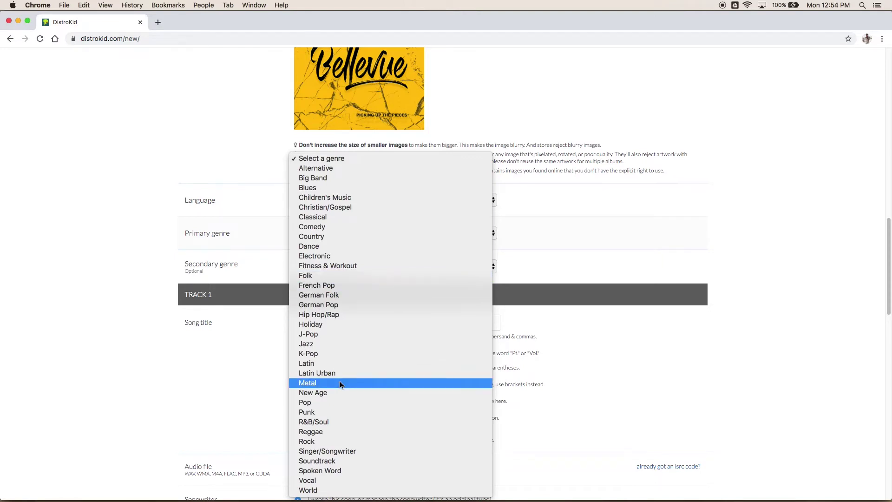
{"action": "left_click", "coordinate": [172, 232]}
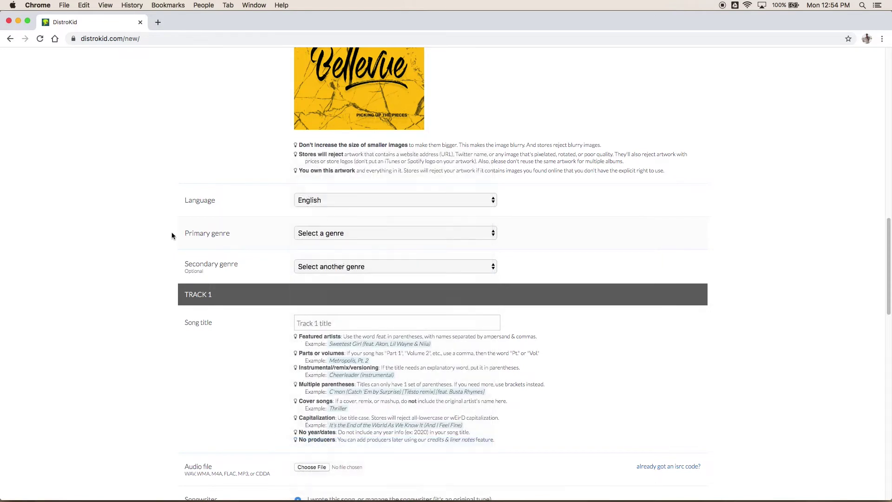
{"action": "type", "text": "rock"}
{"action": "left_click", "coordinate": [453, 268]}
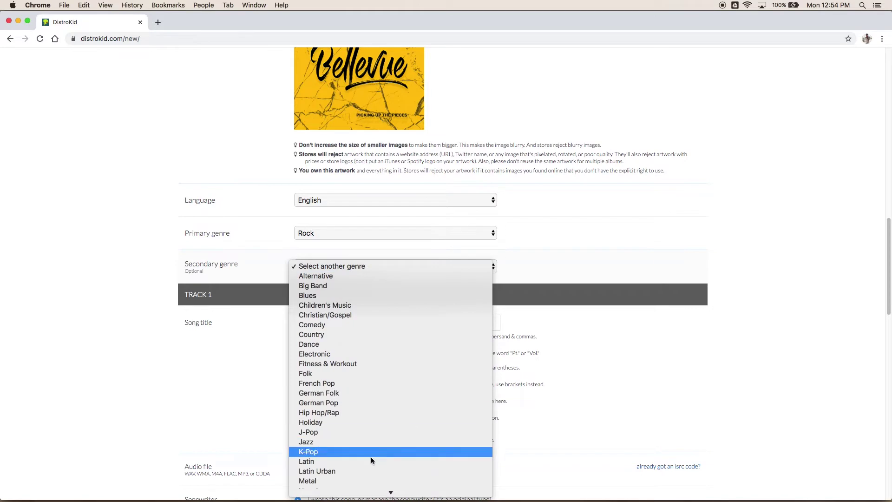
{"action": "left_click", "coordinate": [369, 425]}
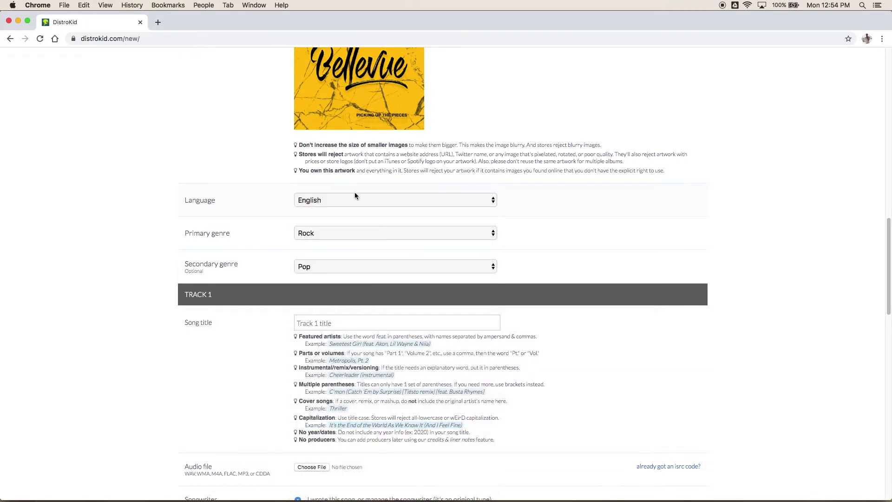
{"action": "scroll", "coordinate": [351, 293], "scroll_direction": "down", "scroll_amount": 5}
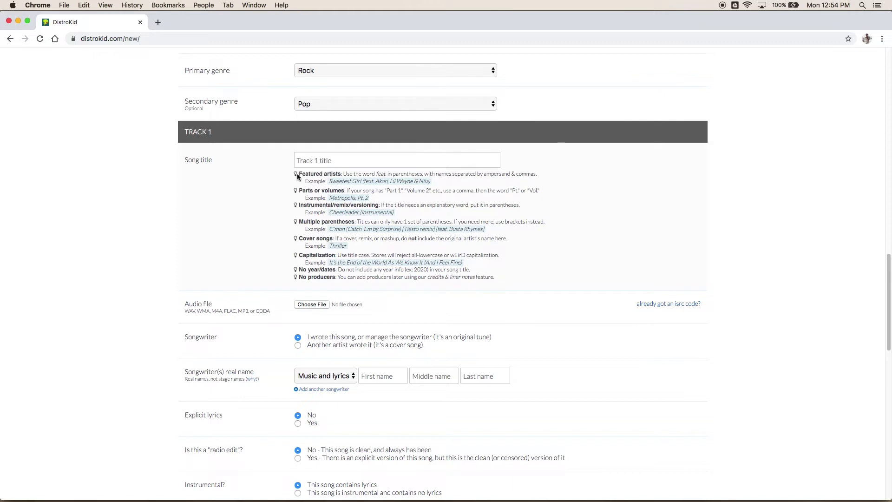
- Enter My First Song as Track 1's song title
{"action": "left_click_drag", "start_coordinate": [301, 174], "coordinate": [537, 239]}
{"action": "left_click", "coordinate": [429, 156]}
{"action": "type", "text": "My First Song"}
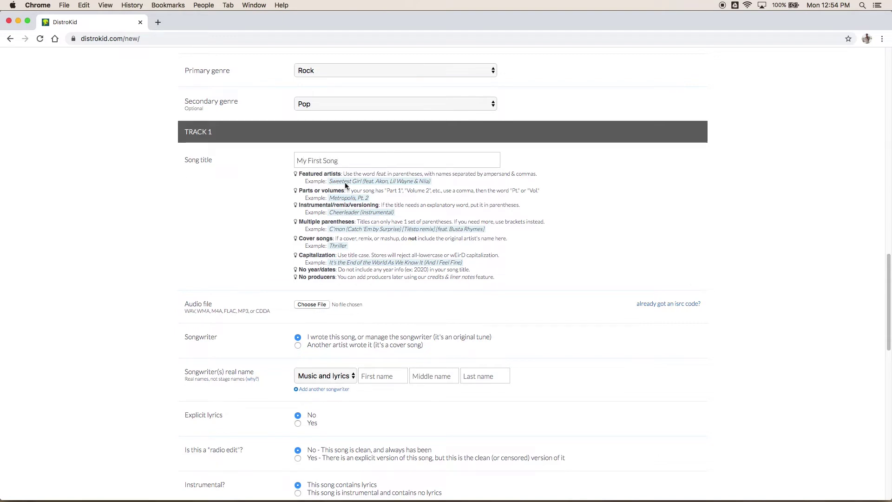
{"action": "scroll", "coordinate": [160, 182], "scroll_direction": "down", "scroll_amount": 3}
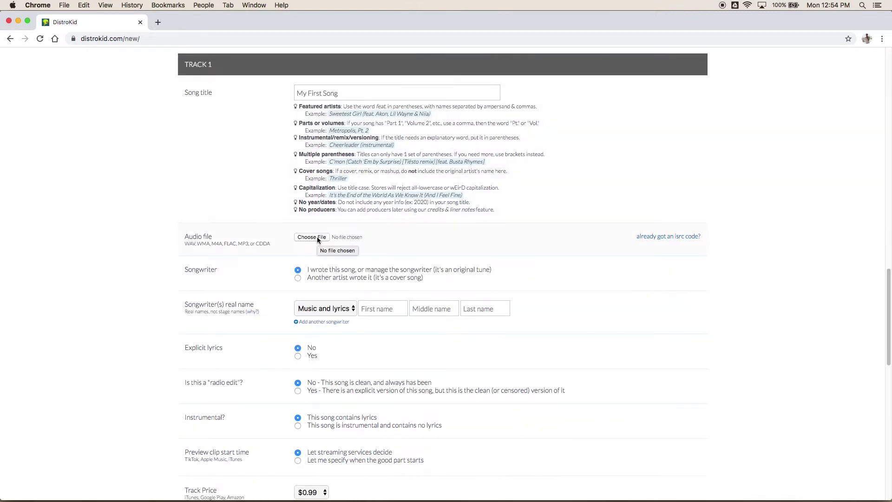
- Attach the 01 LIGHTS O...STERED.wav audio file to Track 1
{"action": "left_click_drag", "start_coordinate": [185, 244], "coordinate": [276, 246]}
{"action": "left_click", "coordinate": [243, 245]}
{"action": "double_click", "coordinate": [187, 245]}
{"action": "left_click", "coordinate": [242, 251]}
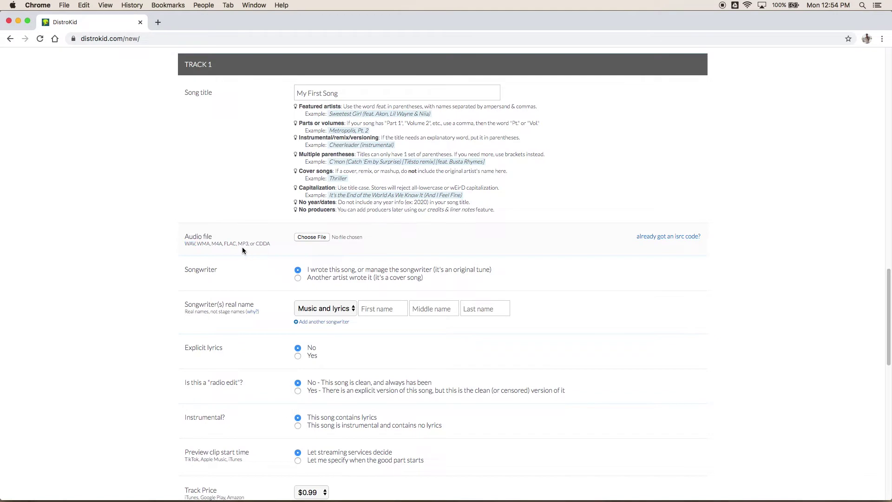
{"action": "left_click", "coordinate": [314, 240]}
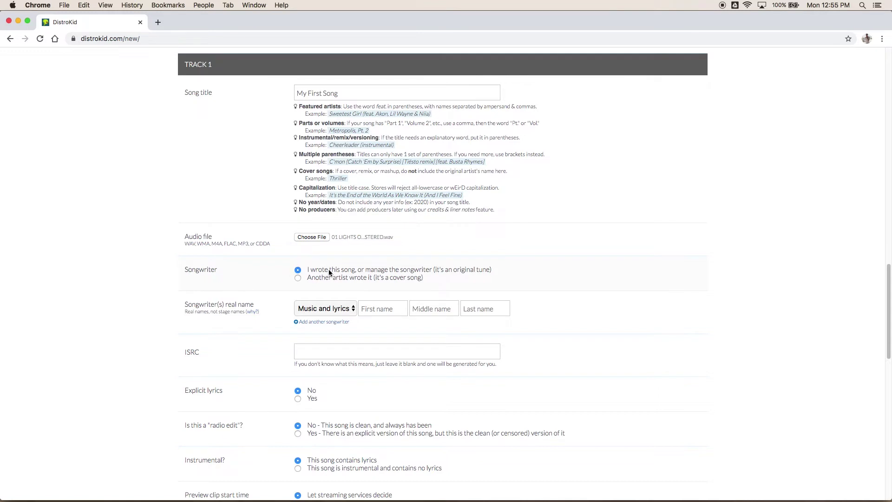
- Set the songwriter option, ending on the uploader's own original composition
{"action": "left_click", "coordinate": [421, 270]}
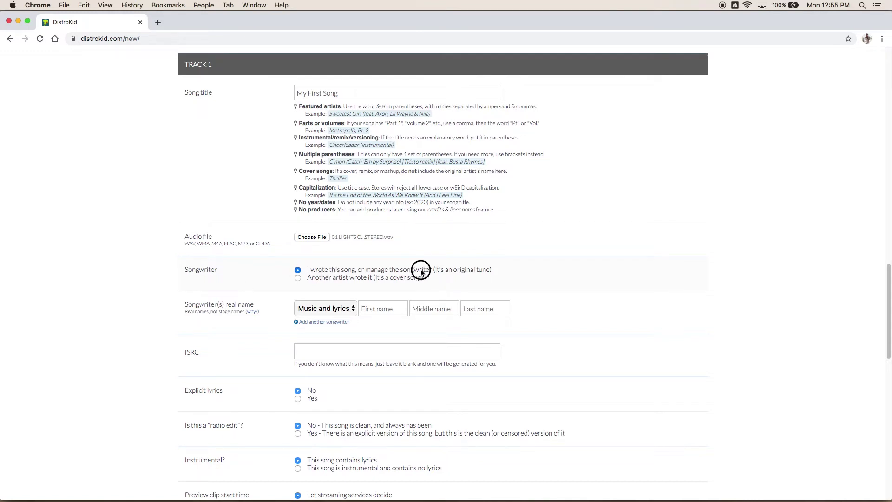
{"action": "left_click", "coordinate": [365, 282]}
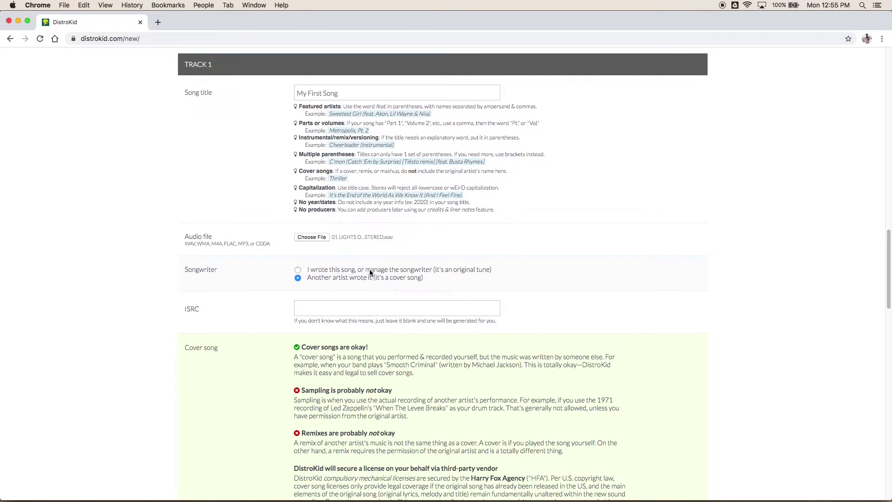
{"action": "left_click", "coordinate": [369, 270]}
{"action": "left_click", "coordinate": [394, 298]}
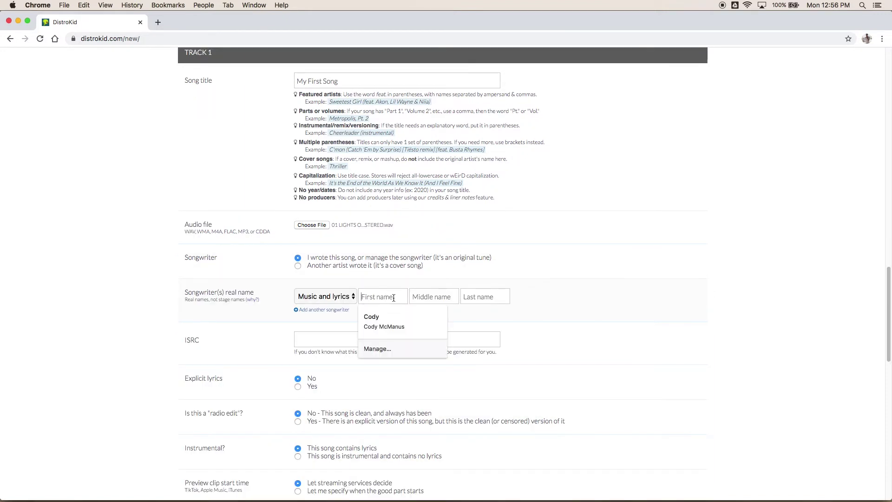
{"action": "left_click", "coordinate": [395, 322]}
{"action": "scroll", "coordinate": [111, 320], "scroll_direction": "down", "scroll_amount": 2}
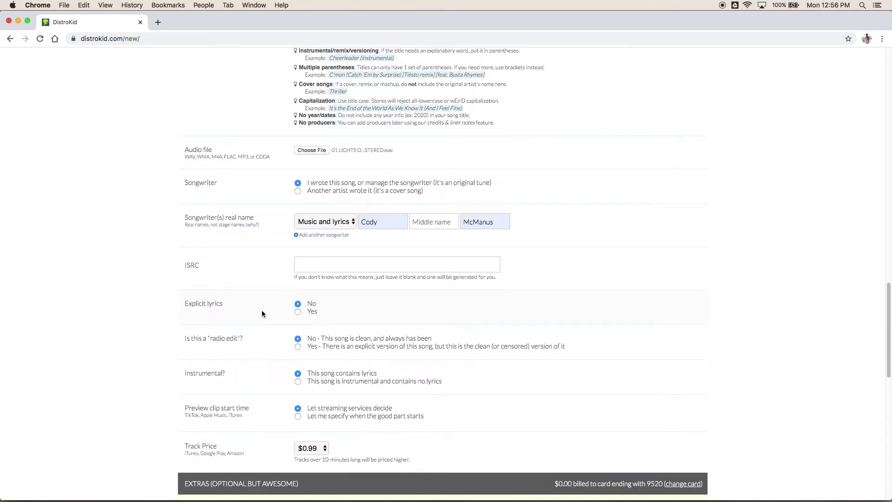
{"action": "scroll", "coordinate": [261, 314], "scroll_direction": "down", "scroll_amount": 1}
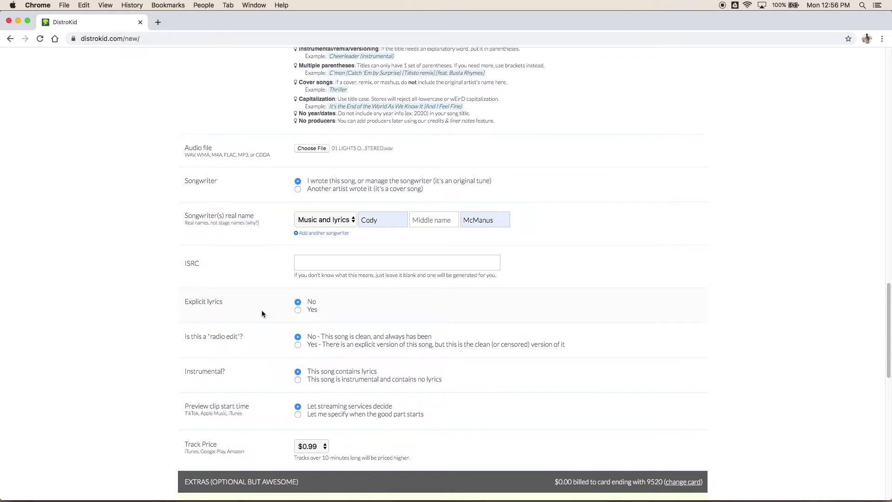
{"action": "left_click", "coordinate": [298, 310]}
{"action": "left_click", "coordinate": [297, 302]}
{"action": "scroll", "coordinate": [266, 305], "scroll_direction": "down", "scroll_amount": 4}
{"action": "scroll", "coordinate": [178, 192], "scroll_direction": "up", "scroll_amount": 1}
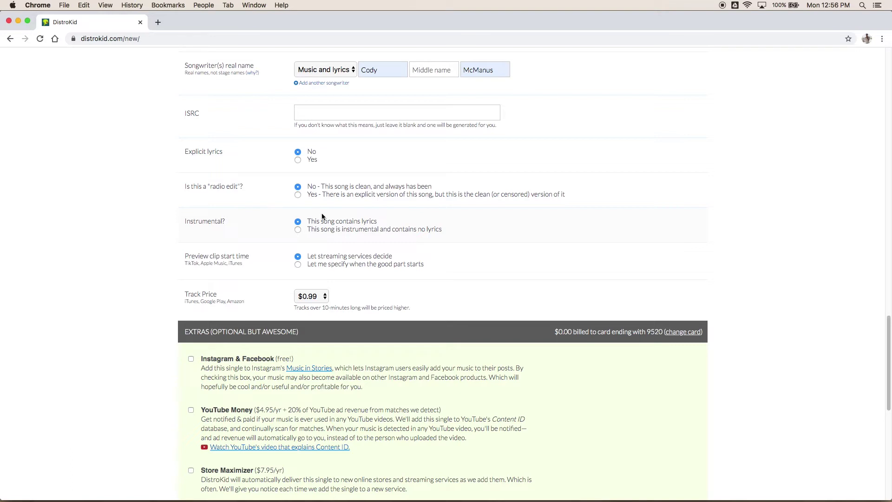
{"action": "scroll", "coordinate": [256, 226], "scroll_direction": "down", "scroll_amount": 1}
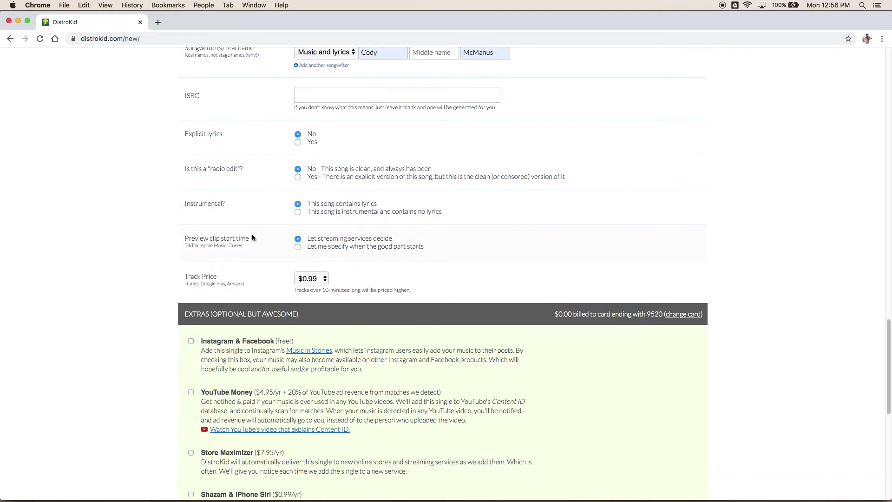
- Start the preview clip at 00:30 and keep the track price at $0.99
{"action": "left_click", "coordinate": [333, 246]}
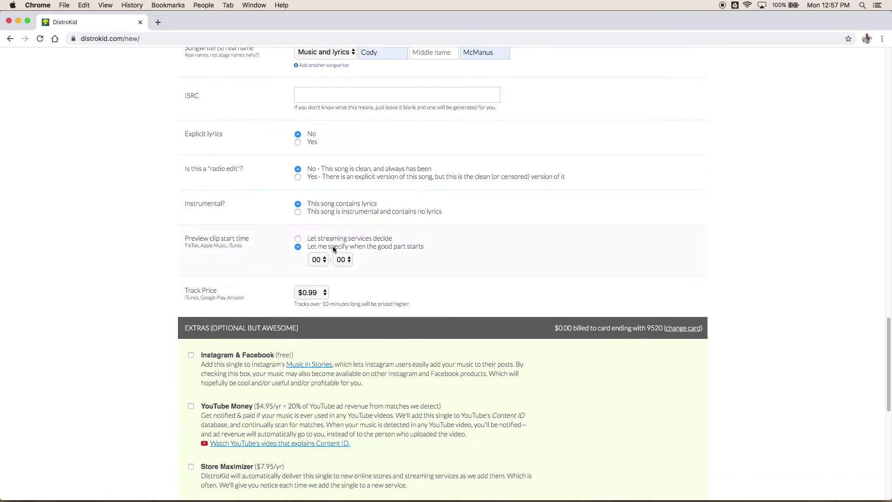
{"action": "left_click", "coordinate": [351, 241]}
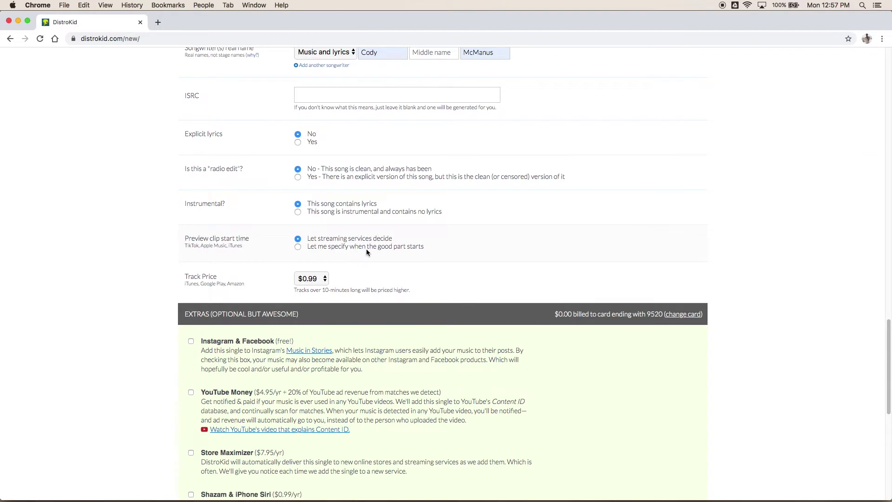
{"action": "left_click", "coordinate": [366, 248]}
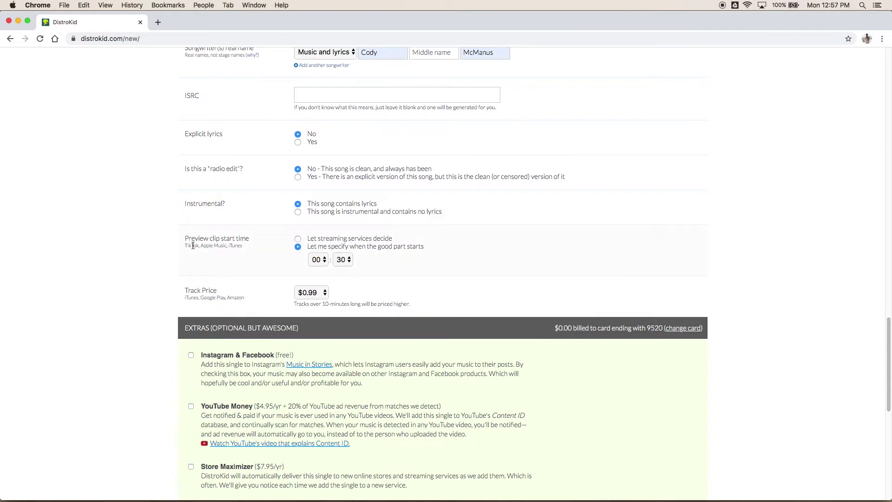
{"action": "left_click", "coordinate": [345, 261]}
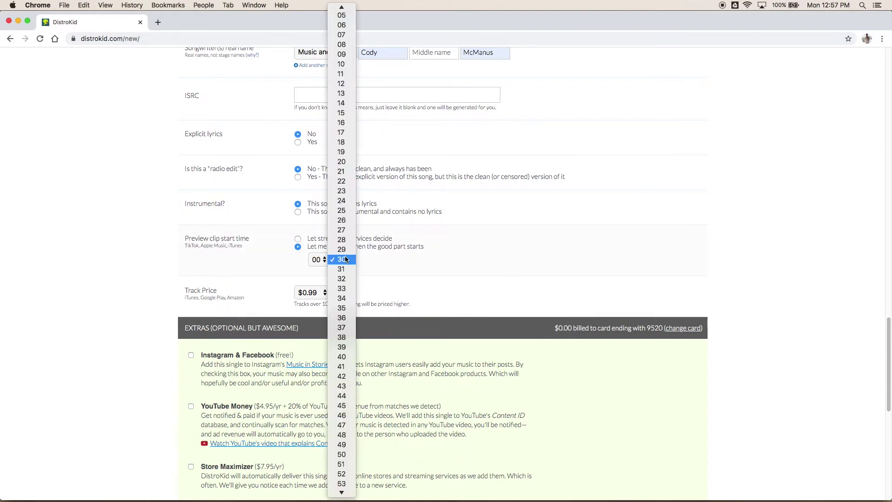
{"action": "left_click", "coordinate": [344, 260]}
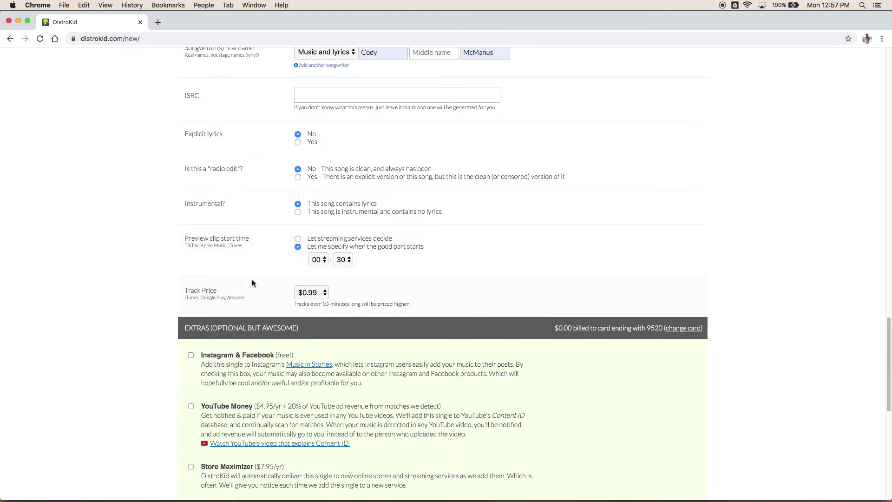
{"action": "left_click", "coordinate": [316, 294]}
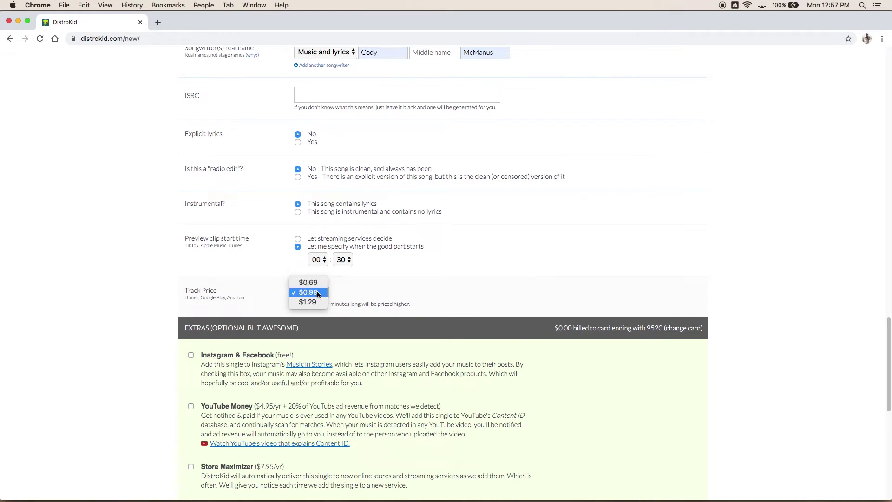
{"action": "left_click", "coordinate": [318, 292]}
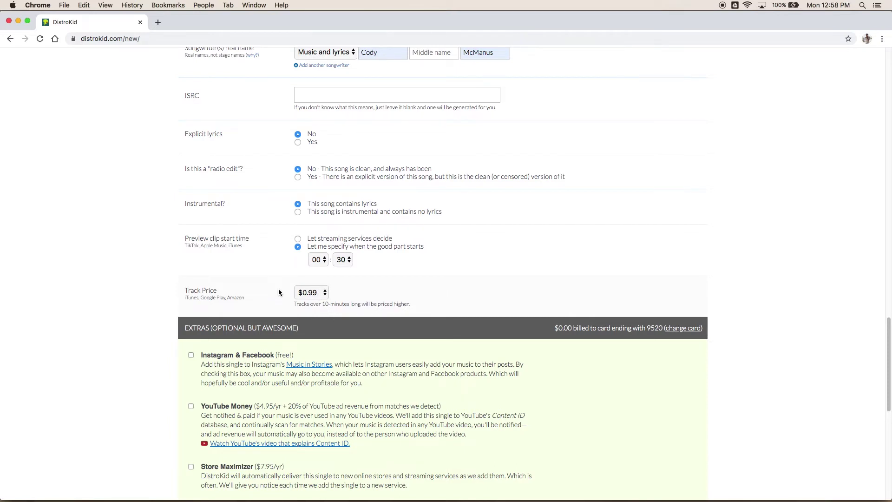
- Add the free Instagram & Facebook and $0.99/yr Shazam & iPhone Siri extras, leaving YouTube Money off
{"action": "scroll", "coordinate": [138, 260], "scroll_direction": "down", "scroll_amount": 5}
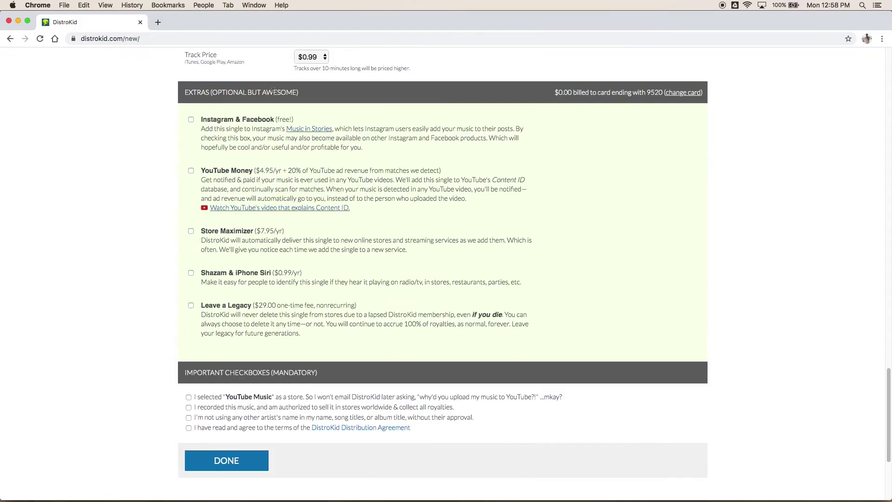
{"action": "left_click_drag", "start_coordinate": [185, 93], "coordinate": [339, 93]}
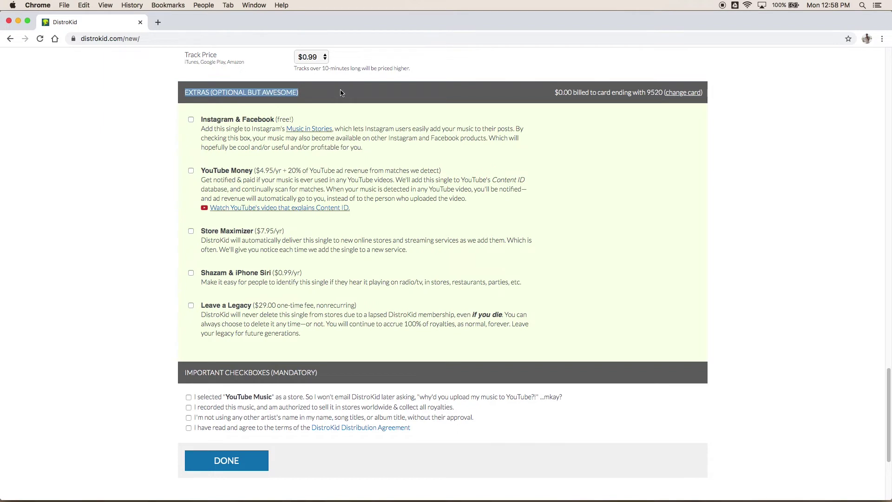
{"action": "left_click", "coordinate": [341, 93]}
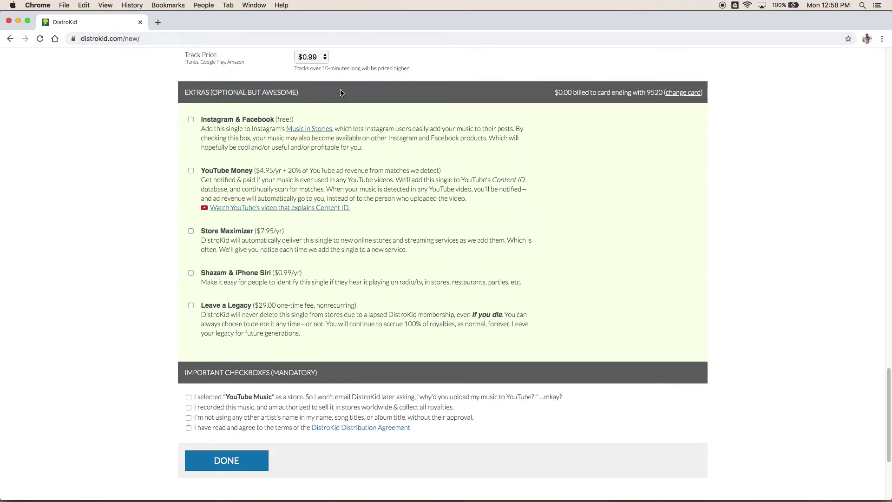
{"action": "left_click", "coordinate": [254, 118]}
{"action": "left_click", "coordinate": [255, 277]}
{"action": "scroll", "coordinate": [162, 321], "scroll_direction": "down", "scroll_amount": 3}
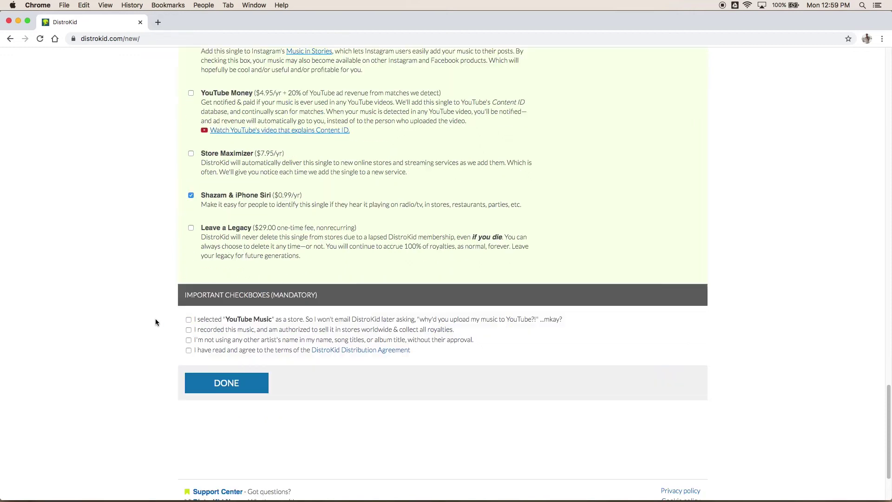
- Accept the YouTube Music, selling rights, no-other-artist and distribution agreement statements, then submit the single
{"action": "left_click", "coordinate": [204, 322]}
{"action": "left_click", "coordinate": [210, 334]}
{"action": "left_click", "coordinate": [211, 343]}
{"action": "left_click", "coordinate": [236, 351]}
{"action": "left_click", "coordinate": [225, 388]}
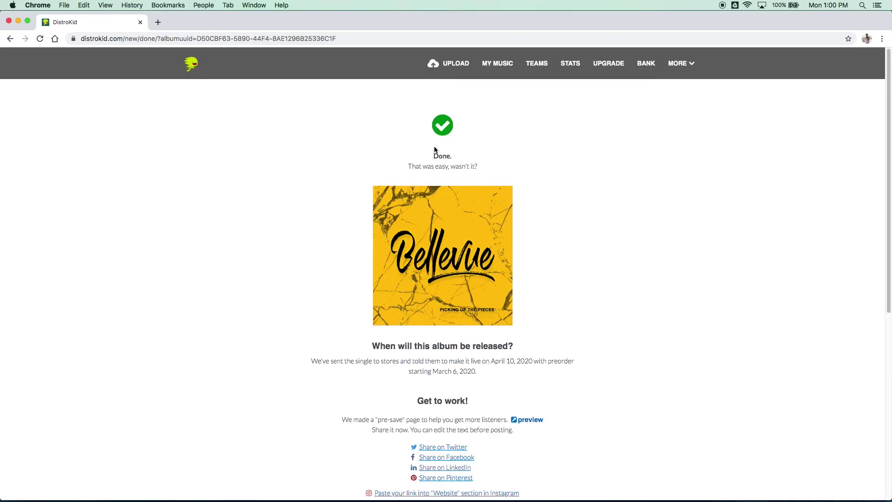
{"action": "left_click_drag", "start_coordinate": [434, 149], "coordinate": [512, 175]}
{"action": "left_click", "coordinate": [559, 167]}
{"action": "scroll", "coordinate": [305, 249], "scroll_direction": "down", "scroll_amount": 5}
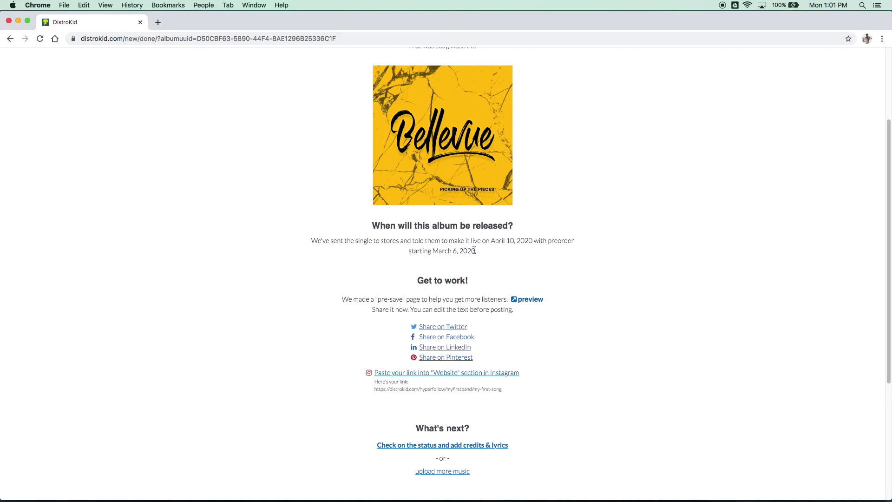
{"action": "scroll", "coordinate": [469, 251], "scroll_direction": "down", "scroll_amount": 1}
{"action": "left_click_drag", "start_coordinate": [348, 284], "coordinate": [521, 286]}
{"action": "left_click", "coordinate": [574, 304]}
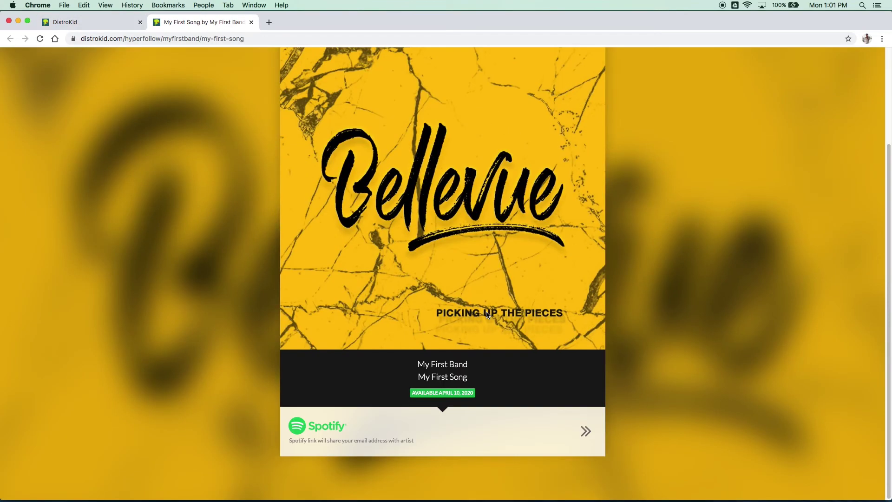
- Pre-save My First Song on Spotify, then close its pre-save page
{"action": "left_click", "coordinate": [483, 439]}
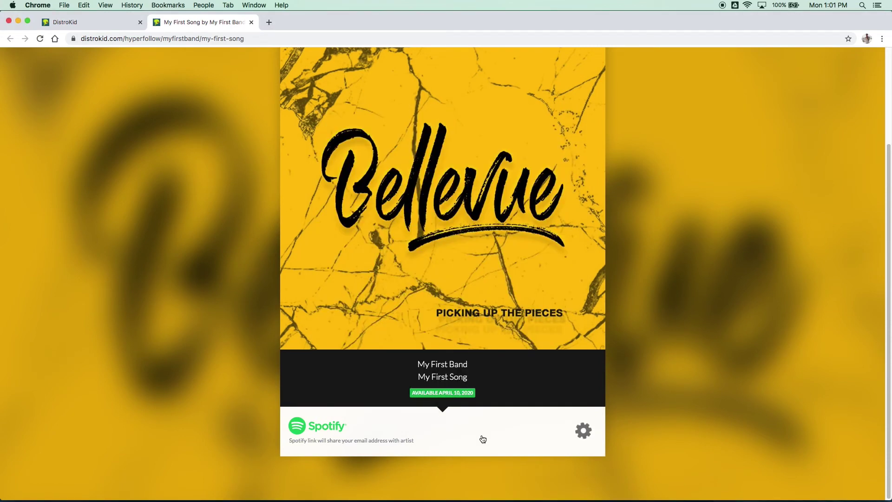
{"action": "left_click", "coordinate": [252, 22]}
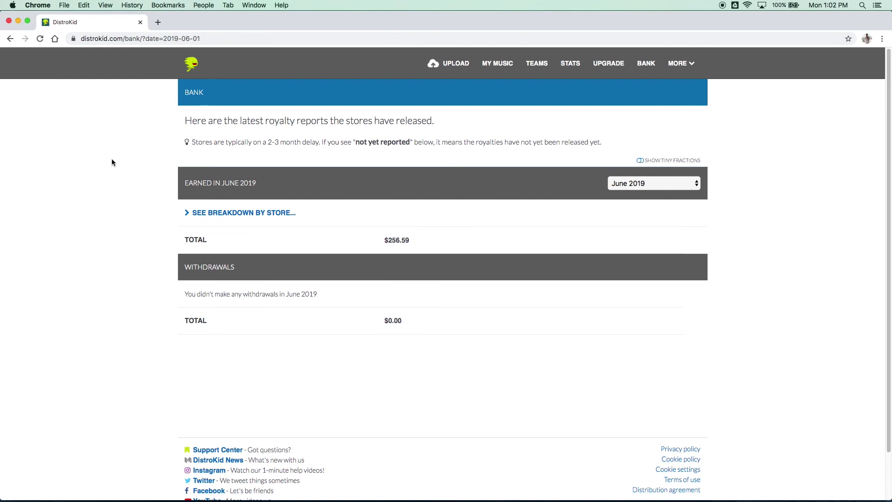
{"action": "left_click", "coordinate": [237, 214]}
{"action": "scroll", "coordinate": [110, 228], "scroll_direction": "down", "scroll_amount": 2}
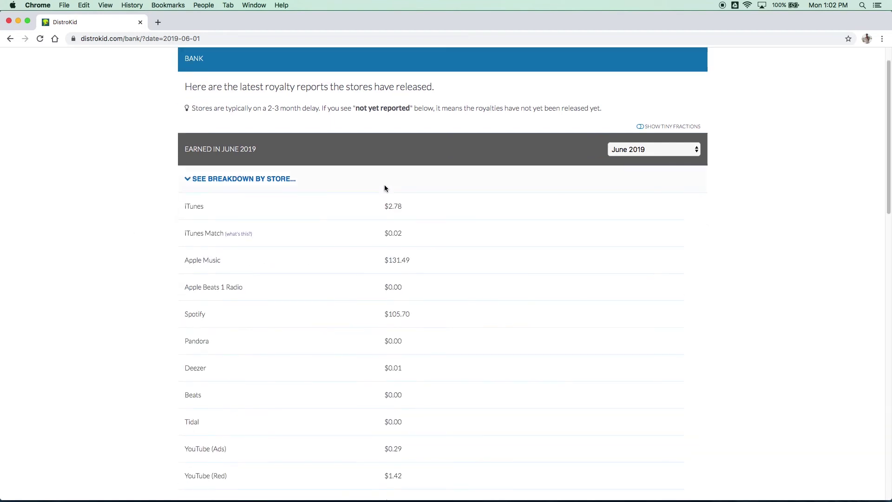
{"action": "scroll", "coordinate": [355, 355], "scroll_direction": "down", "scroll_amount": 5}
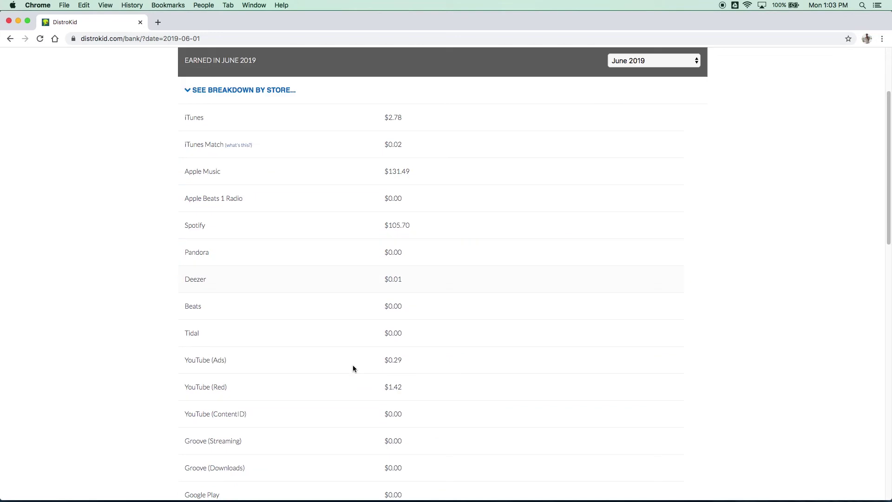
{"action": "scroll", "coordinate": [337, 360], "scroll_direction": "down", "scroll_amount": 6}
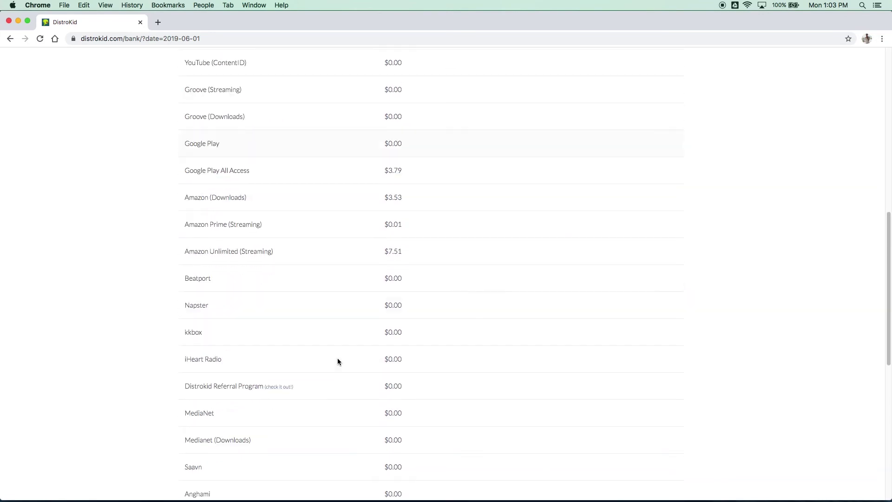
{"action": "key", "text": "Home"}
{"action": "left_click", "coordinate": [218, 214]}
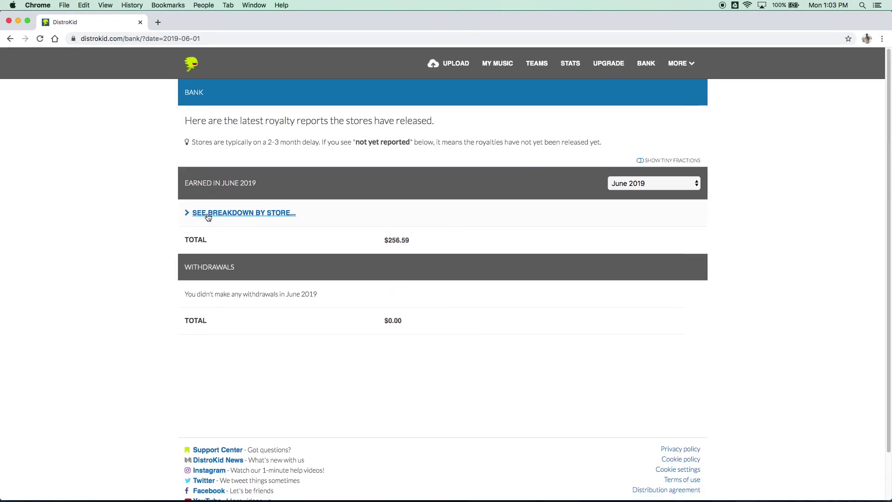